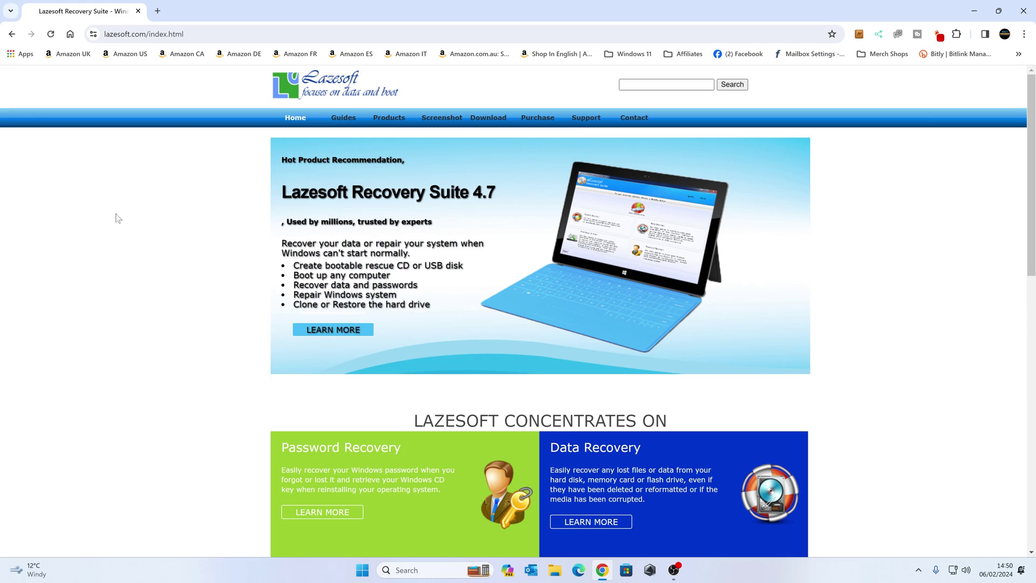
Open File Explorer to check the C: and D: drives under This PC.
{"action": "left_click", "coordinate": [556, 571]}
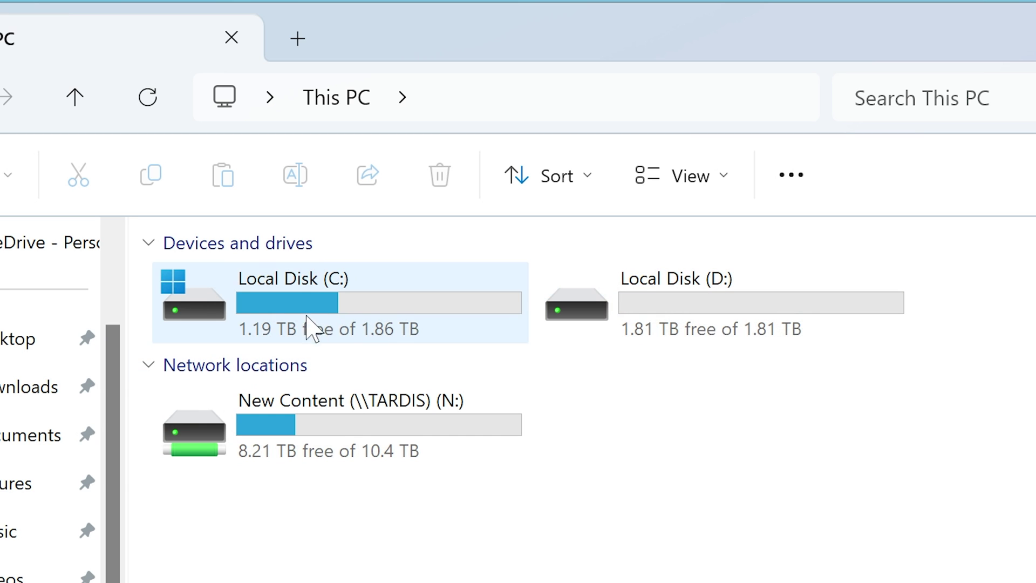
{"action": "mouse_move", "coordinate": [326, 291]}
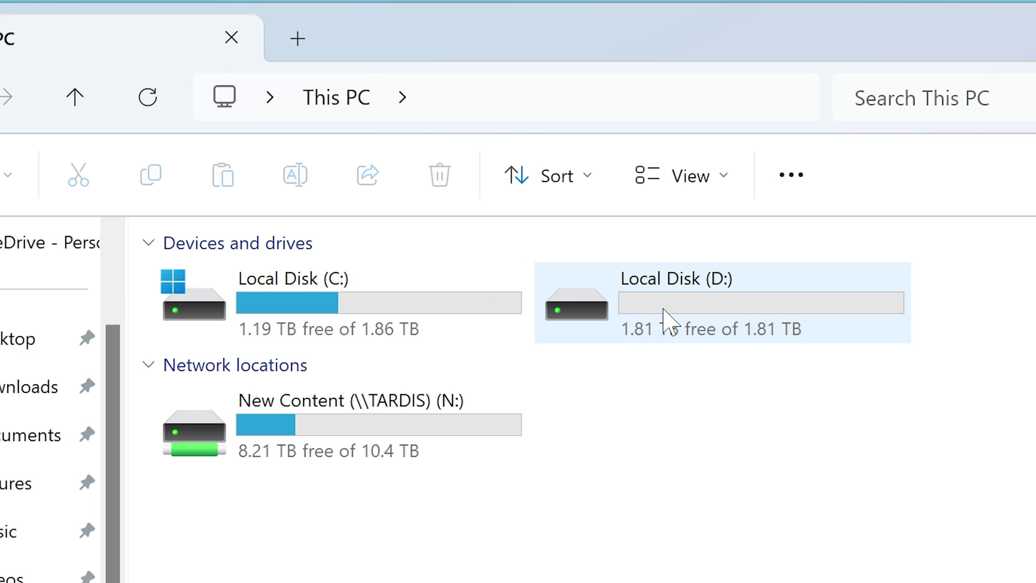
{"action": "mouse_move", "coordinate": [679, 302]}
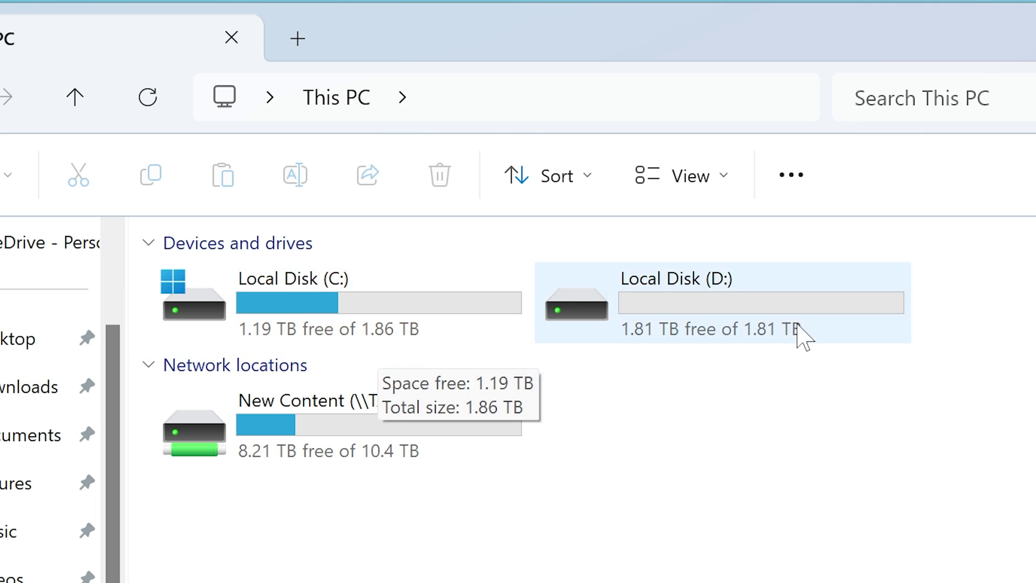
{"action": "mouse_move", "coordinate": [703, 289]}
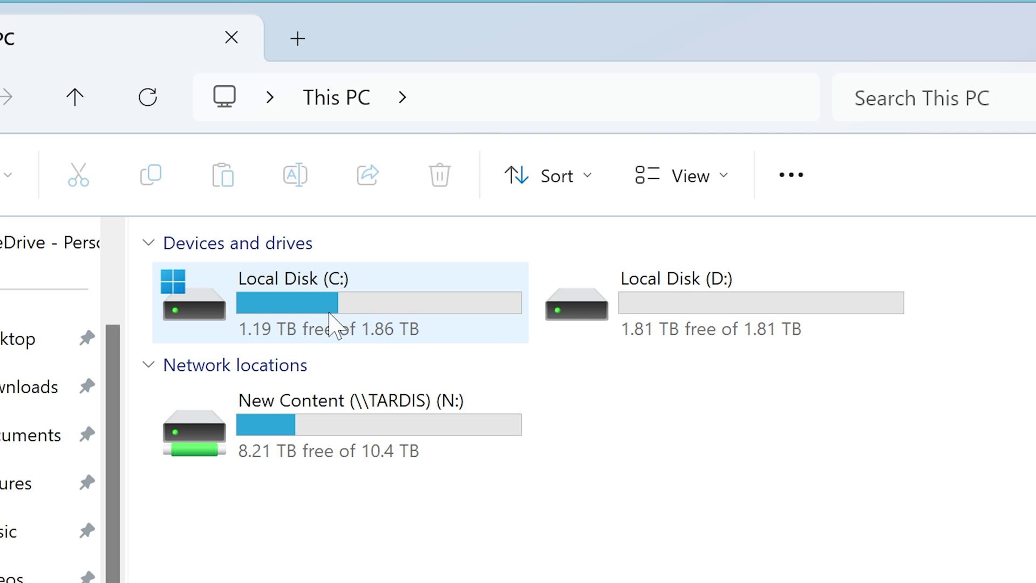
{"action": "mouse_move", "coordinate": [338, 308]}
{"action": "mouse_move", "coordinate": [301, 305]}
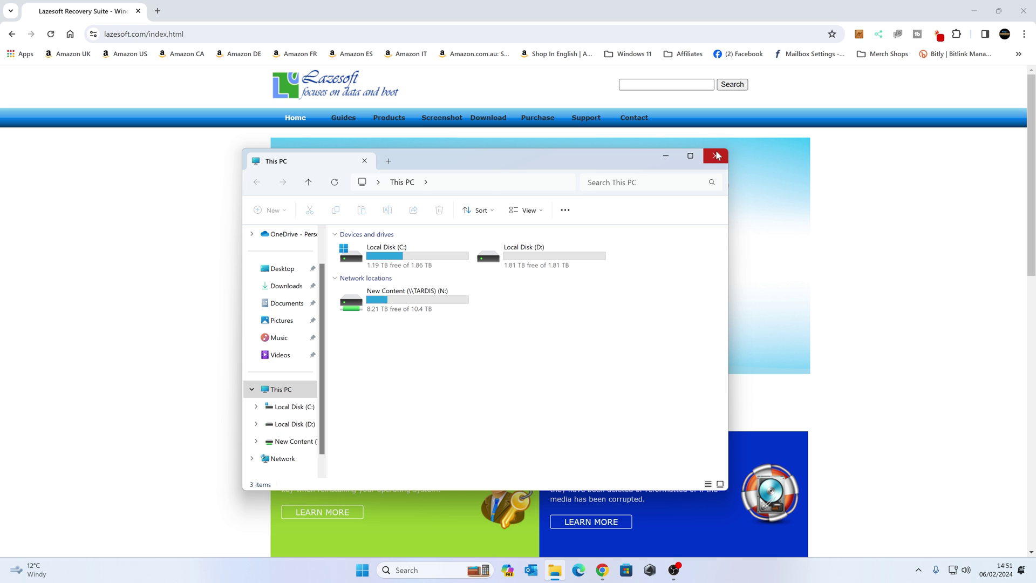
{"action": "left_click", "coordinate": [717, 157]}
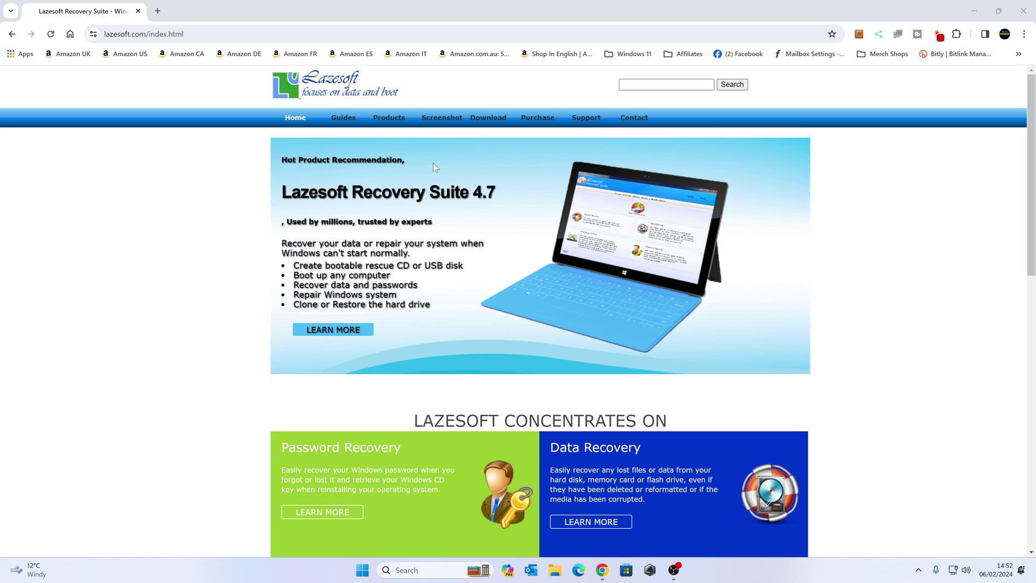
{"action": "left_click", "coordinate": [482, 123]}
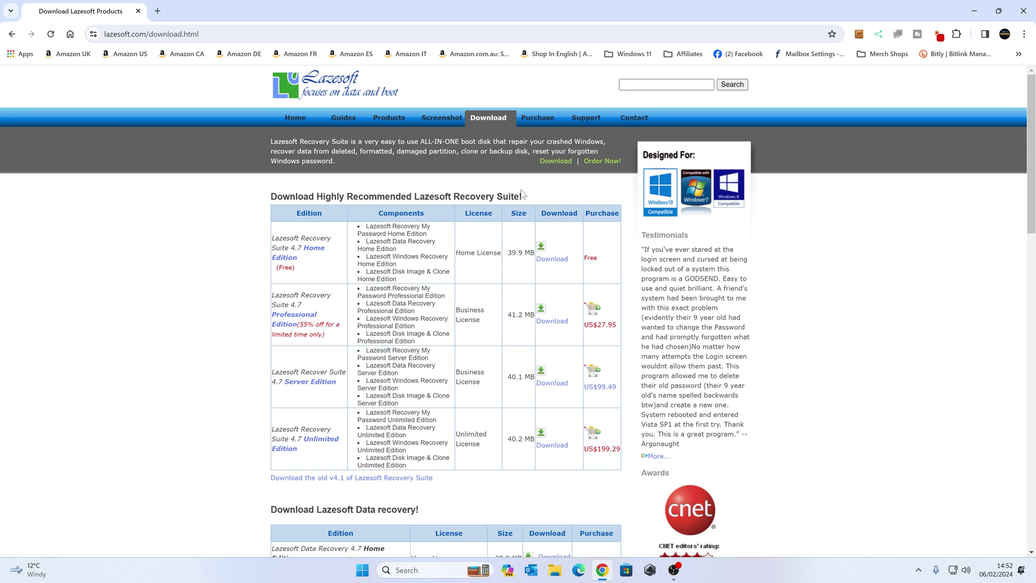
Scroll the download page to the Disk Image & Clone 4.7 editions table.
{"action": "scroll", "coordinate": [482, 306], "scroll_direction": "down", "scroll_amount": 7}
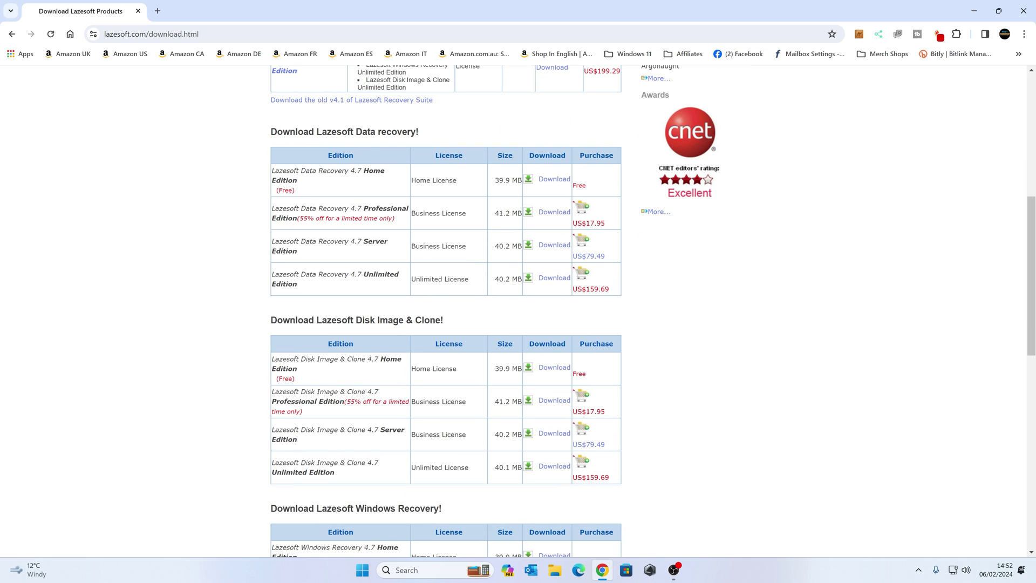
{"action": "scroll", "coordinate": [321, 377], "scroll_direction": "down", "scroll_amount": 3}
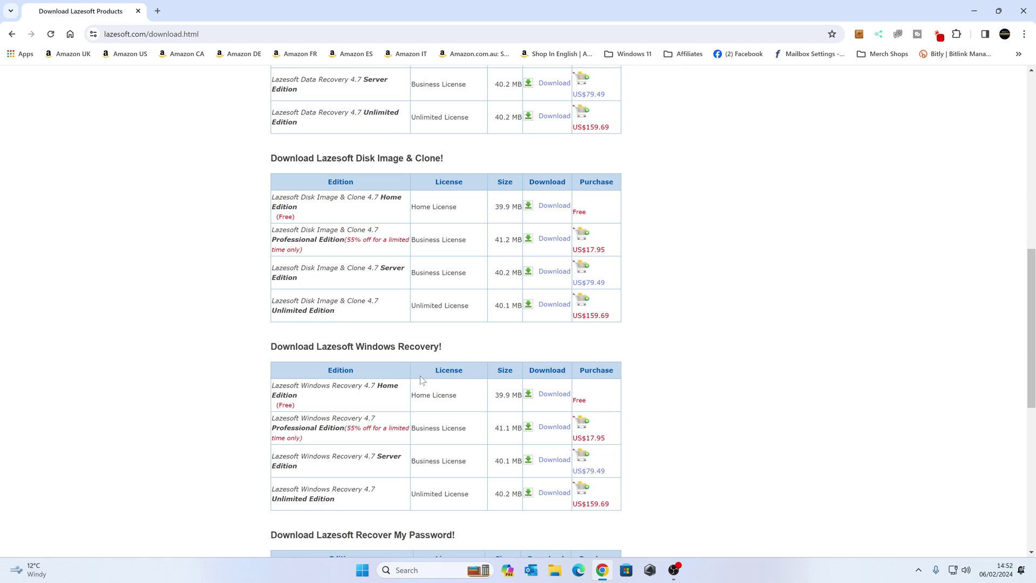
{"action": "scroll", "coordinate": [421, 380], "scroll_direction": "down", "scroll_amount": 3}
{"action": "scroll", "coordinate": [391, 395], "scroll_direction": "up", "scroll_amount": 2}
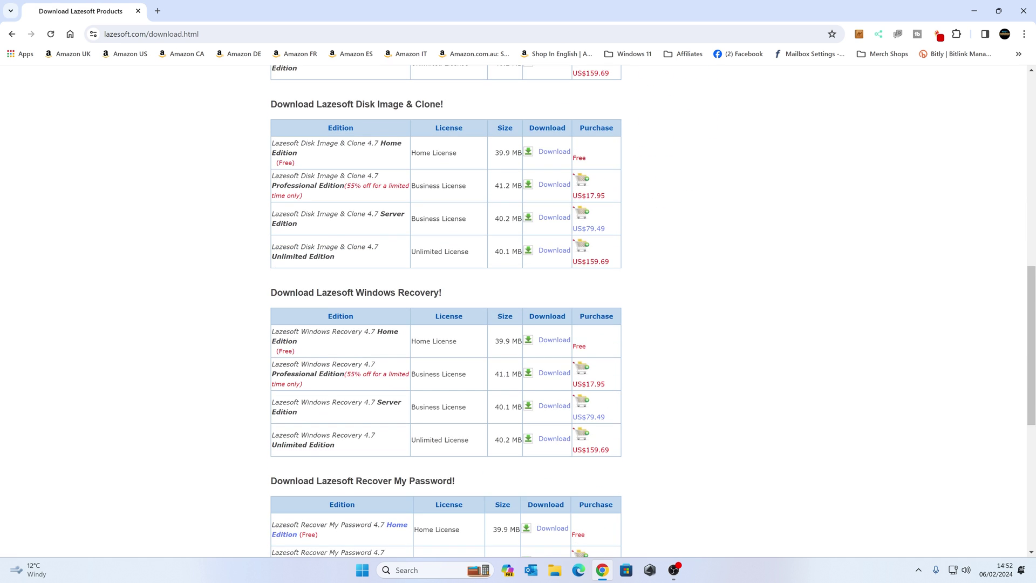
{"action": "scroll", "coordinate": [446, 310], "scroll_direction": "up", "scroll_amount": 3}
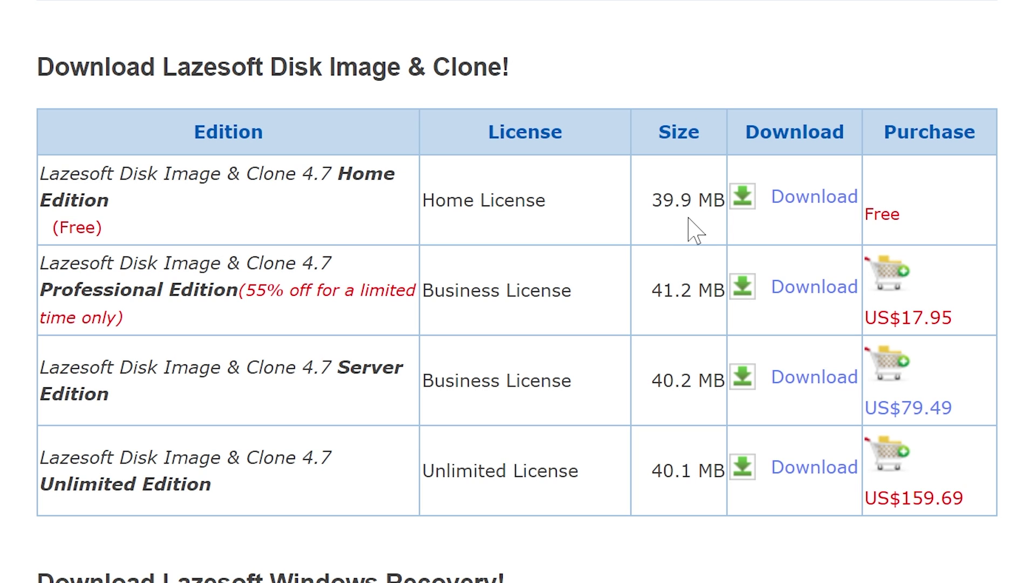
Save the free Home Edition installer lsdichsetup.exe to the Desktop and minimize Chrome.
{"action": "left_click", "coordinate": [803, 200]}
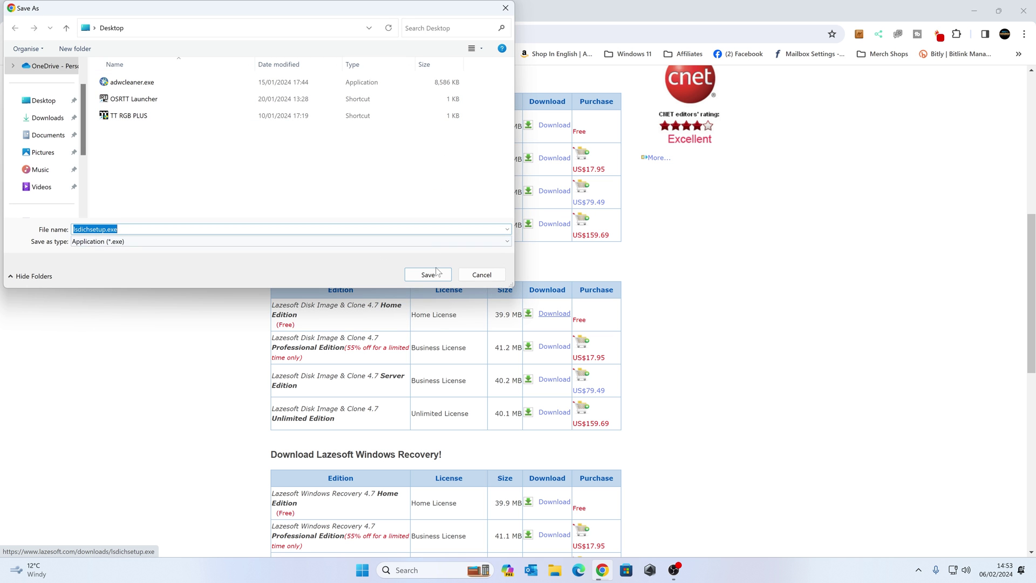
{"action": "left_click", "coordinate": [436, 271]}
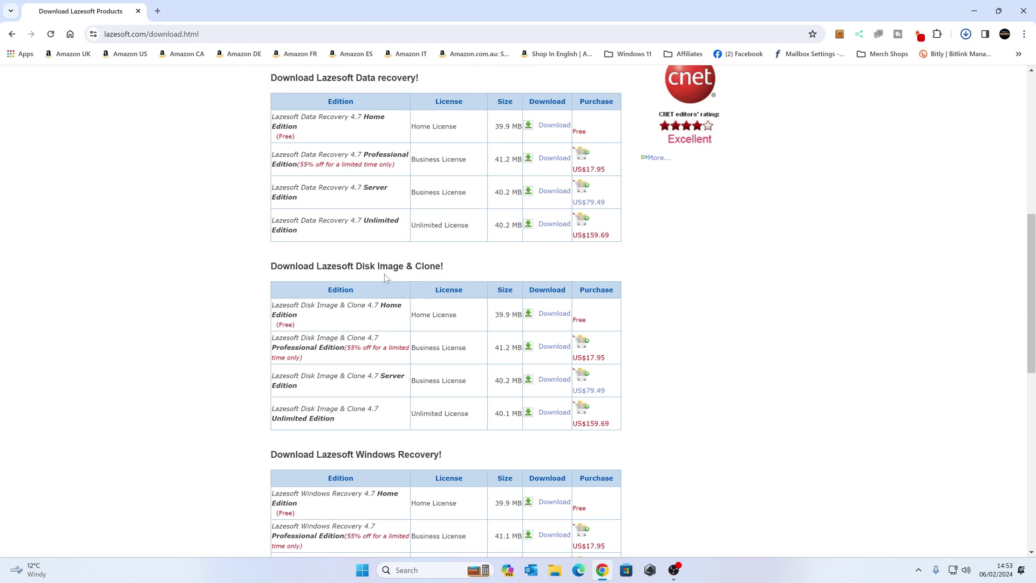
{"action": "left_click", "coordinate": [975, 11]}
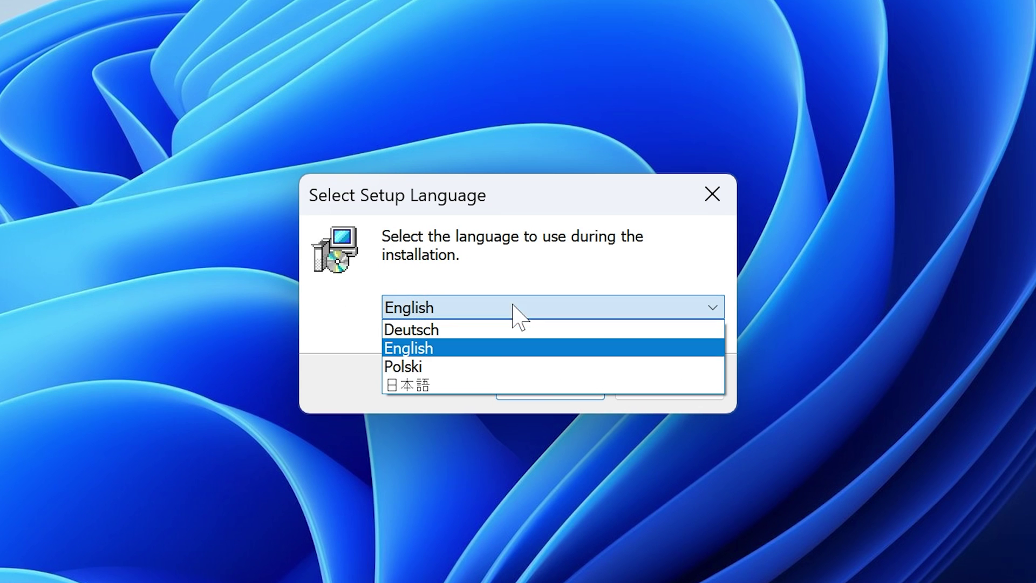
Install the Home Edition in English, accepting the licence, with default install and Start Menu folders.
{"action": "left_click", "coordinate": [458, 354]}
{"action": "left_click", "coordinate": [531, 392]}
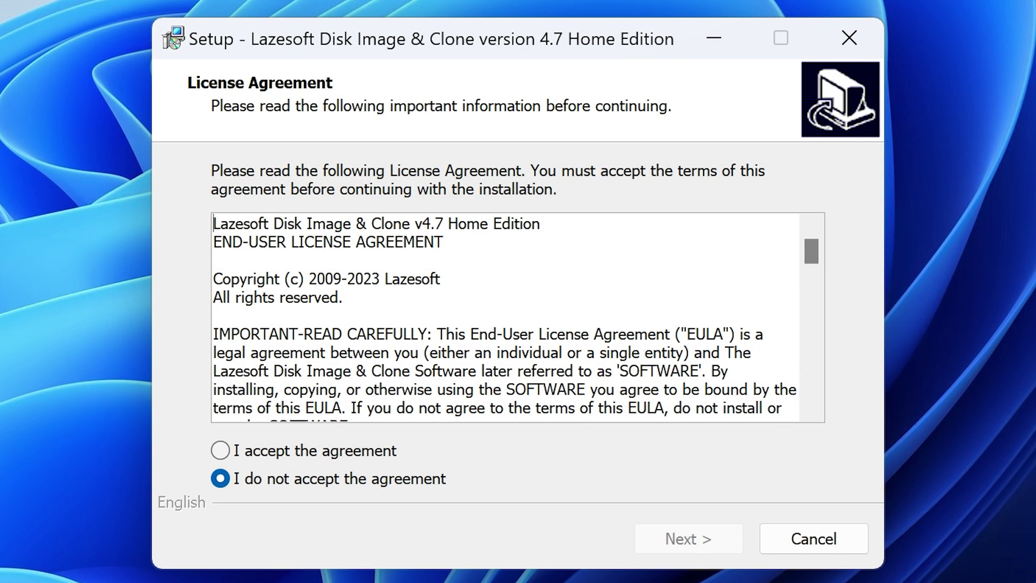
{"action": "left_click", "coordinate": [336, 451]}
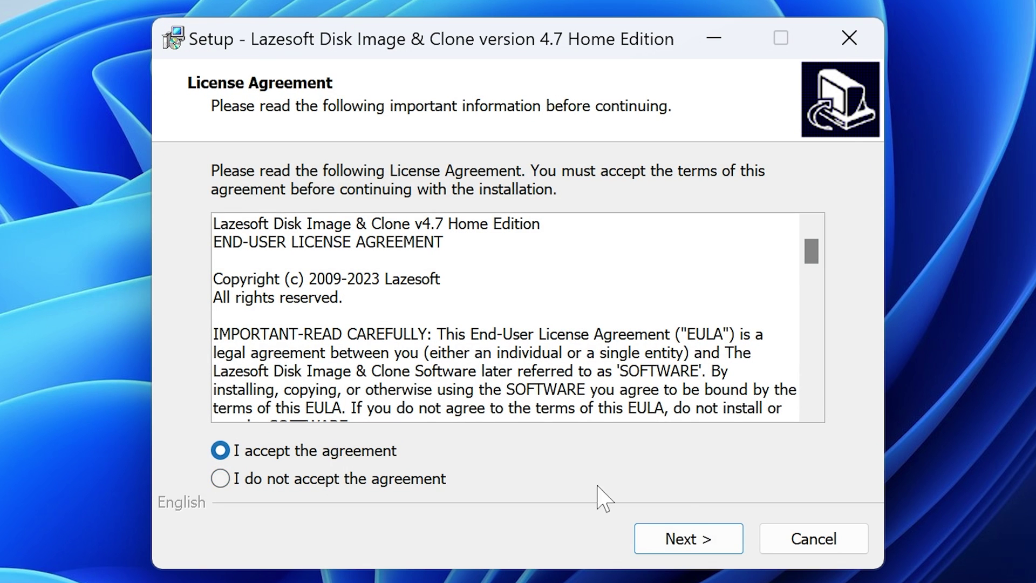
{"action": "left_click", "coordinate": [660, 535]}
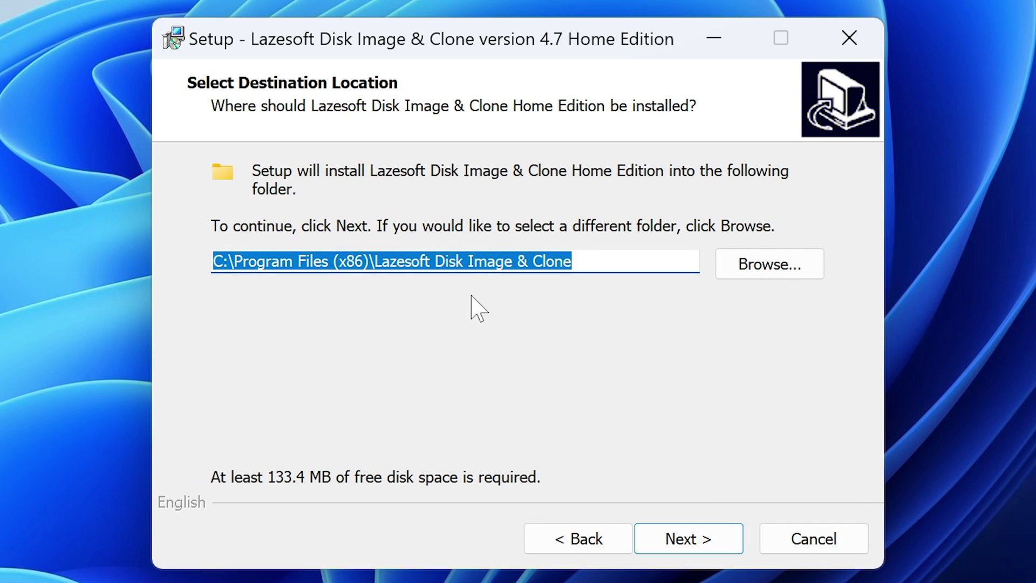
{"action": "left_click", "coordinate": [673, 542]}
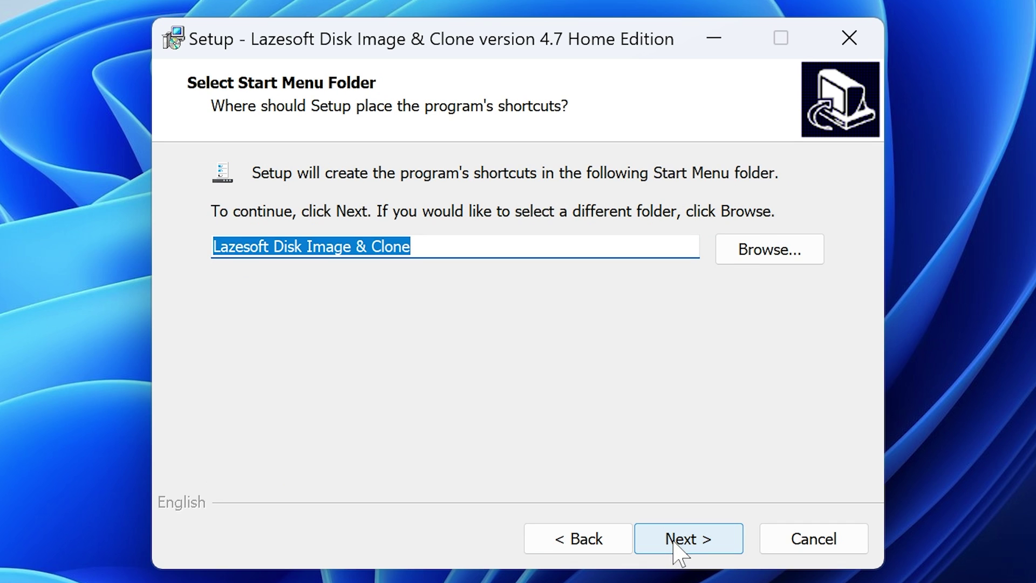
{"action": "left_click", "coordinate": [675, 542]}
{"action": "left_click", "coordinate": [674, 543]}
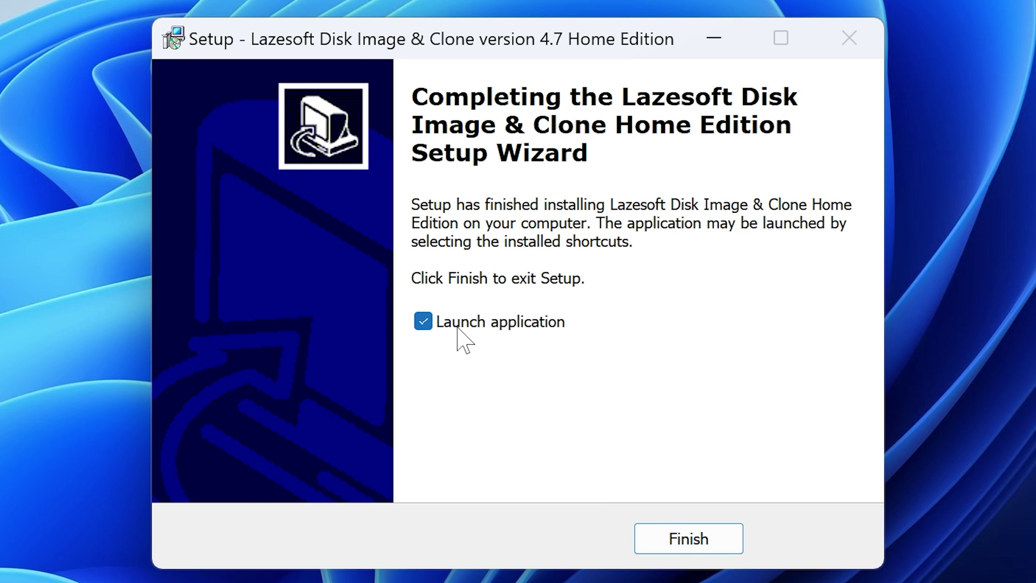
{"action": "left_click", "coordinate": [663, 537]}
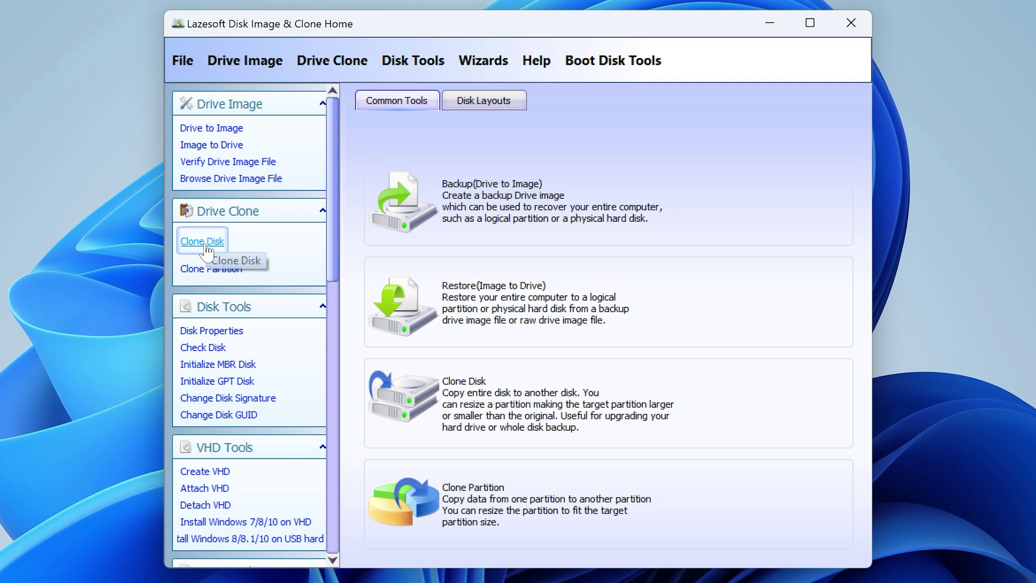
Show the Drive Clone menu with Clone Disk and Clone Partition in the main window.
{"action": "mouse_move", "coordinate": [331, 62]}
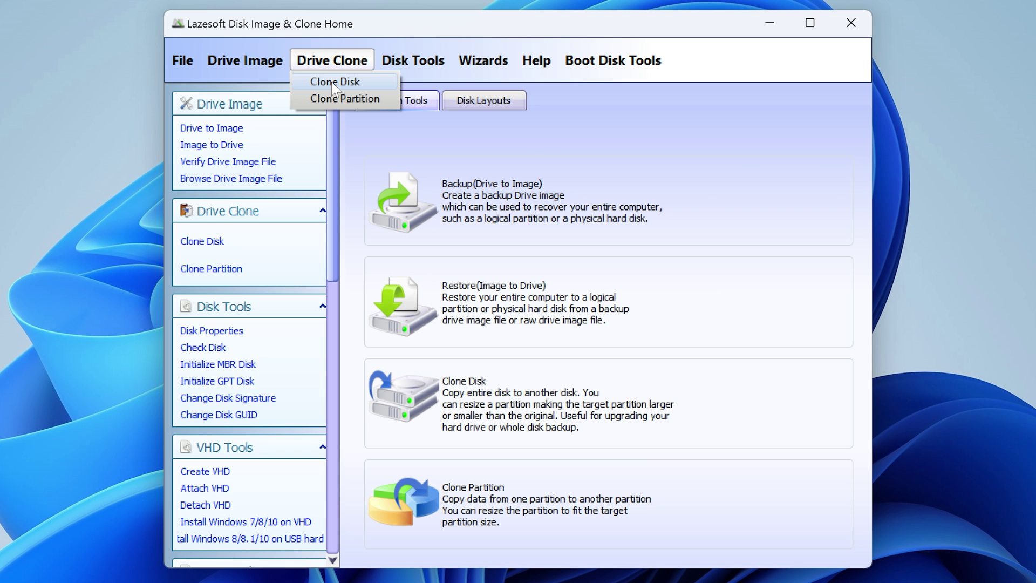
Start Clone Disk and select the 2.049 TB Fanxiang S500PRO 2TB as the source disk.
{"action": "left_click", "coordinate": [334, 83]}
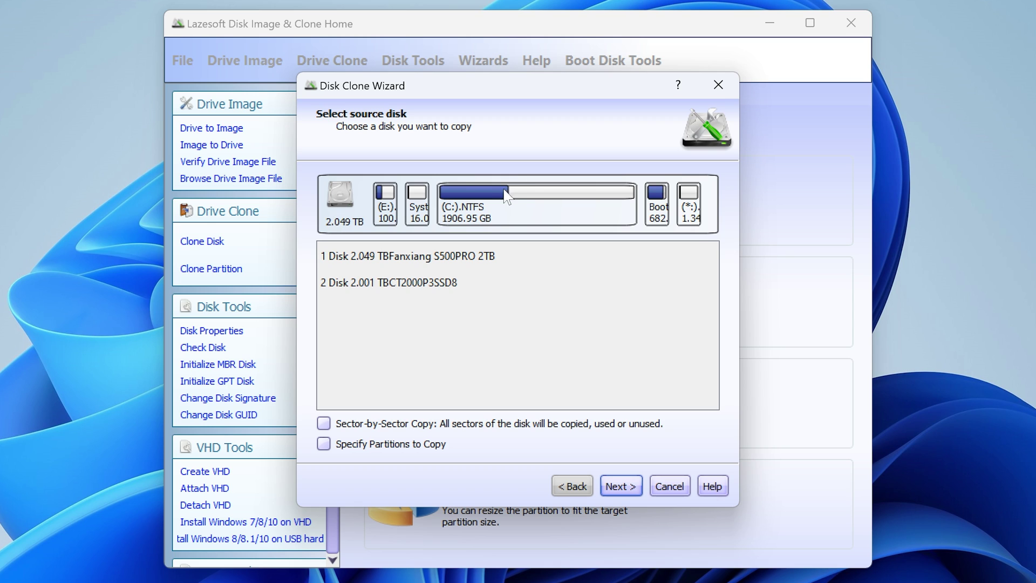
{"action": "left_click", "coordinate": [413, 261]}
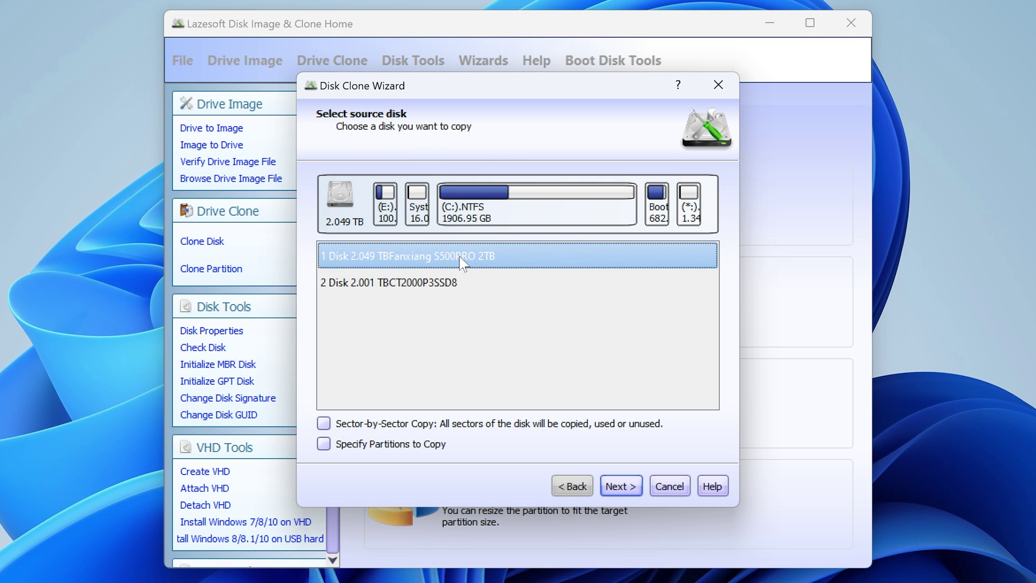
Choose the 2.001 TB CT2000P3SSD8 as destination disk and continue to the Edit Disk page.
{"action": "left_click", "coordinate": [618, 491]}
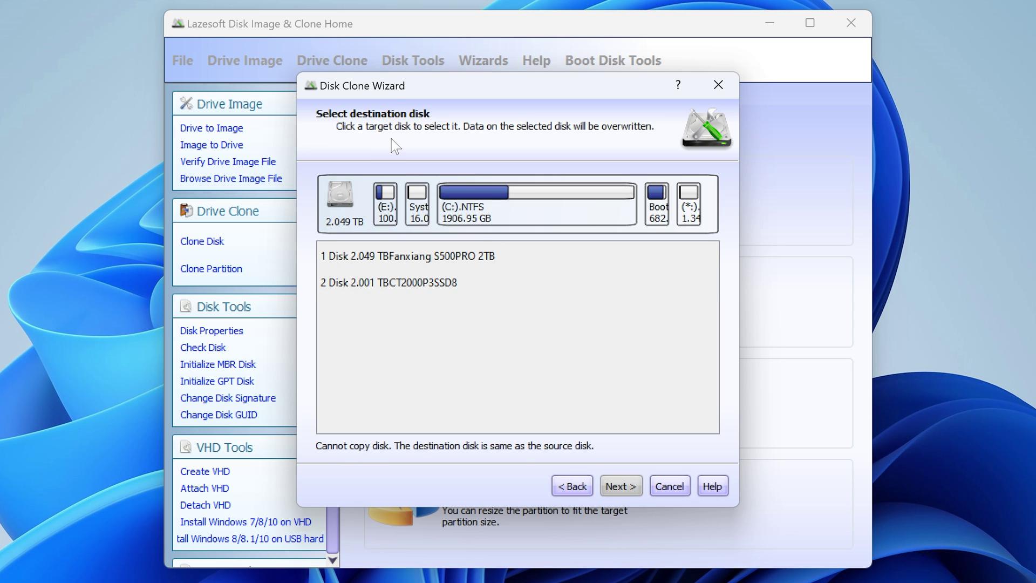
{"action": "left_click", "coordinate": [405, 293]}
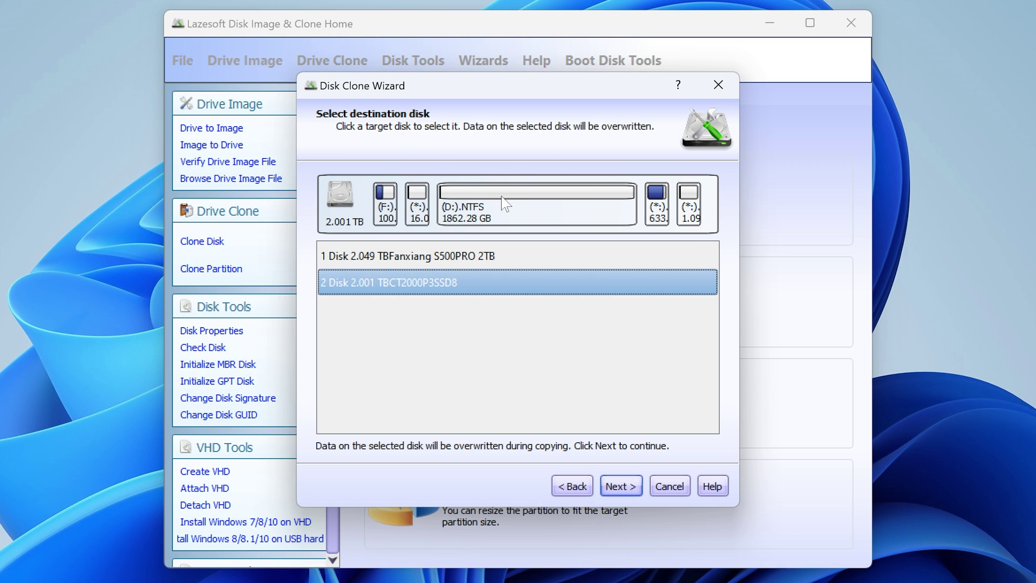
{"action": "left_click", "coordinate": [615, 488]}
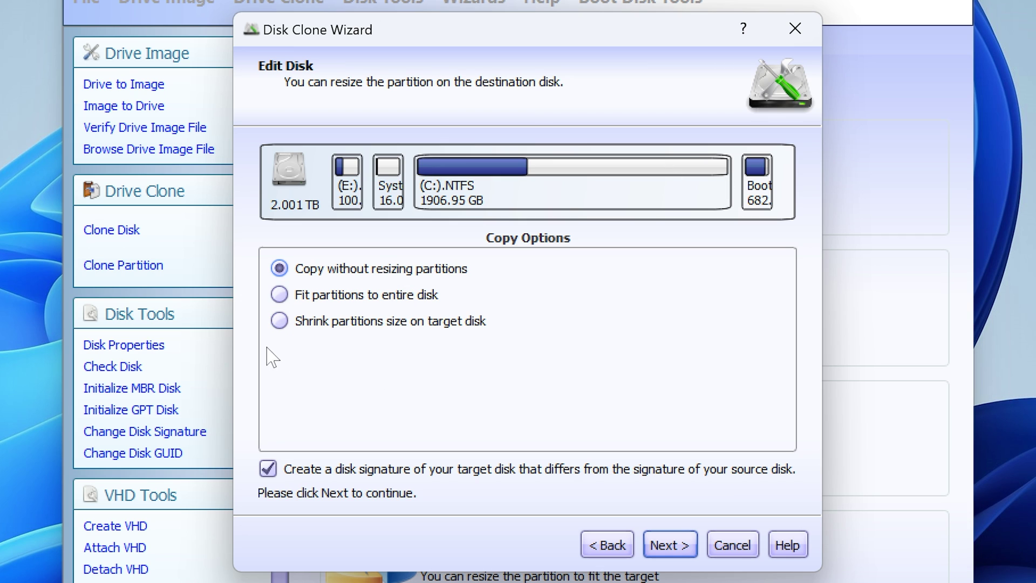
Try Shrink partitions, Fit partitions to entire disk, then Copy without resizing partitions.
{"action": "left_click", "coordinate": [331, 326]}
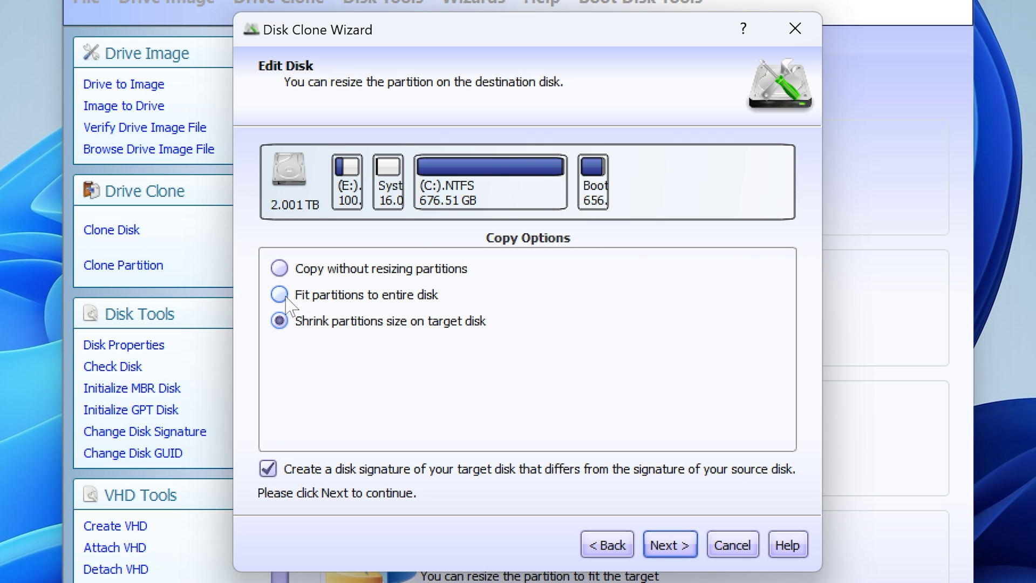
{"action": "left_click", "coordinate": [350, 297]}
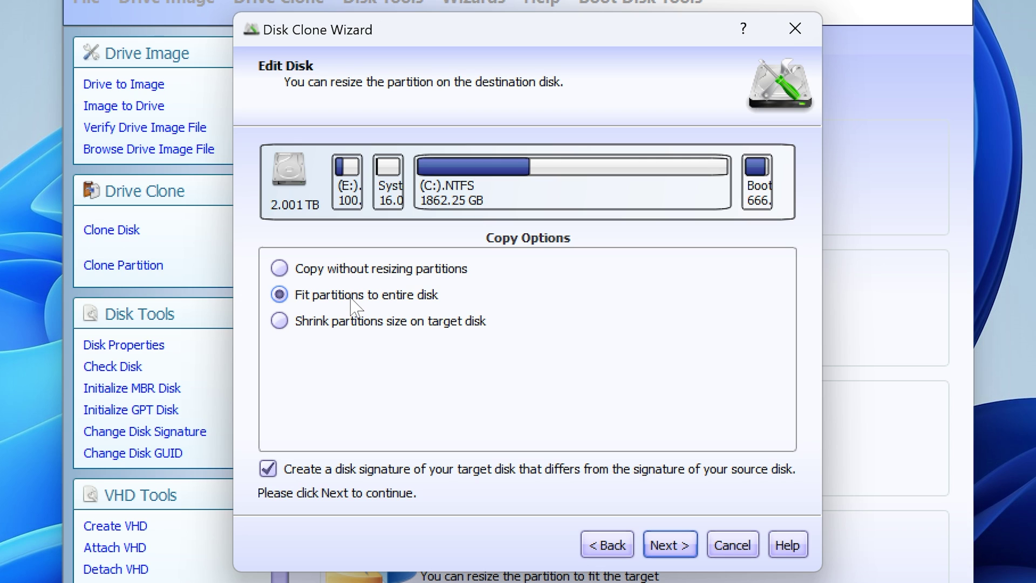
{"action": "left_click", "coordinate": [285, 271]}
Dismiss the 'Target disk is too small' warning, choose Fit partitions to entire disk (C: 1862.25 GB), and continue.
{"action": "left_click", "coordinate": [674, 546]}
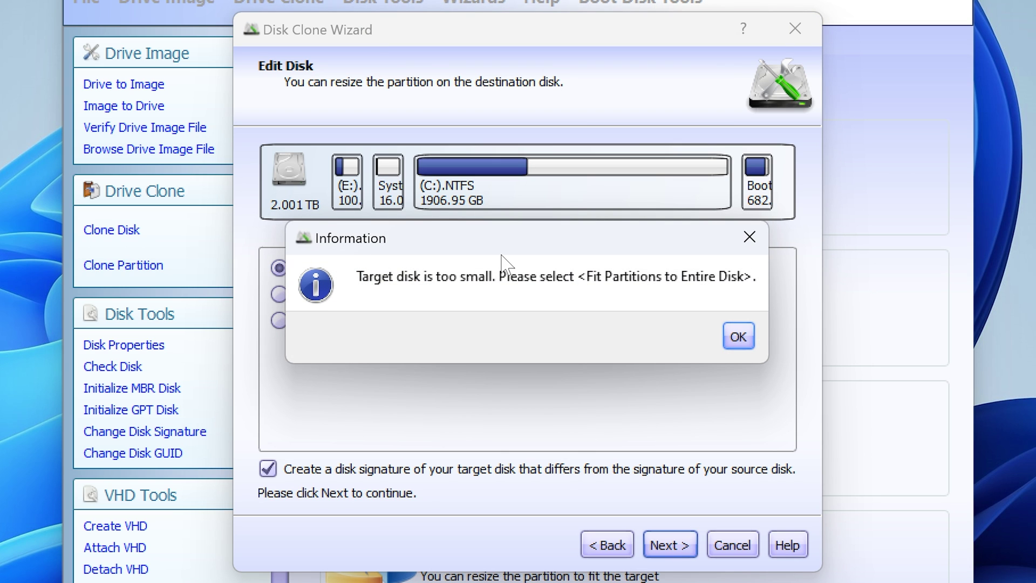
{"action": "left_click_drag", "start_coordinate": [518, 248], "coordinate": [539, 285]}
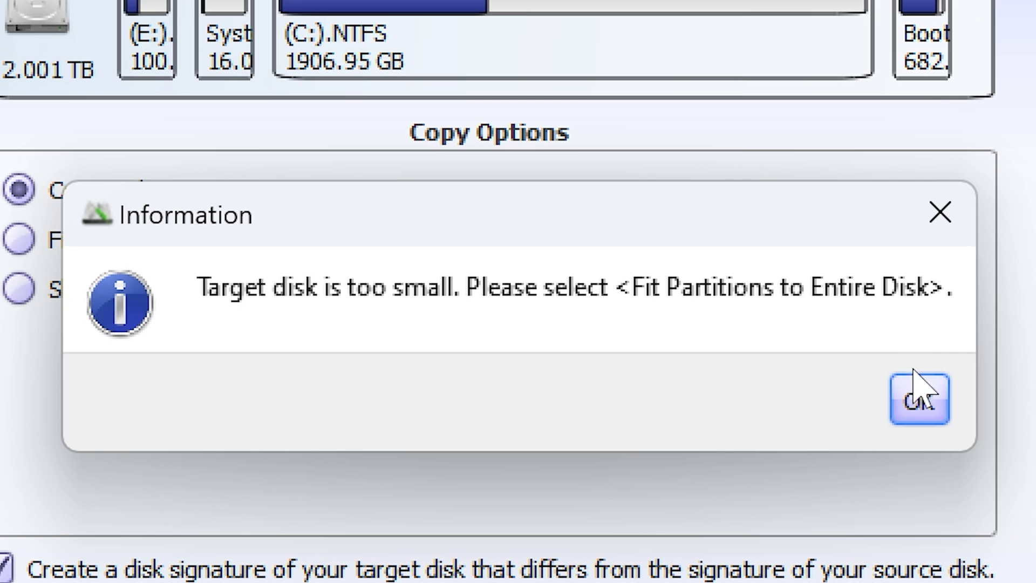
{"action": "left_click", "coordinate": [921, 399]}
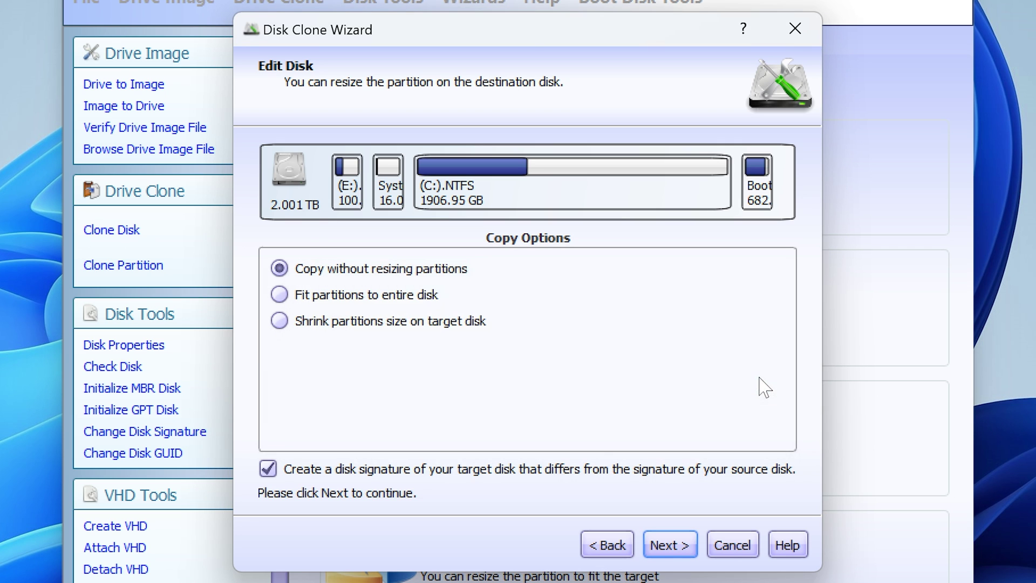
{"action": "left_click", "coordinate": [331, 295]}
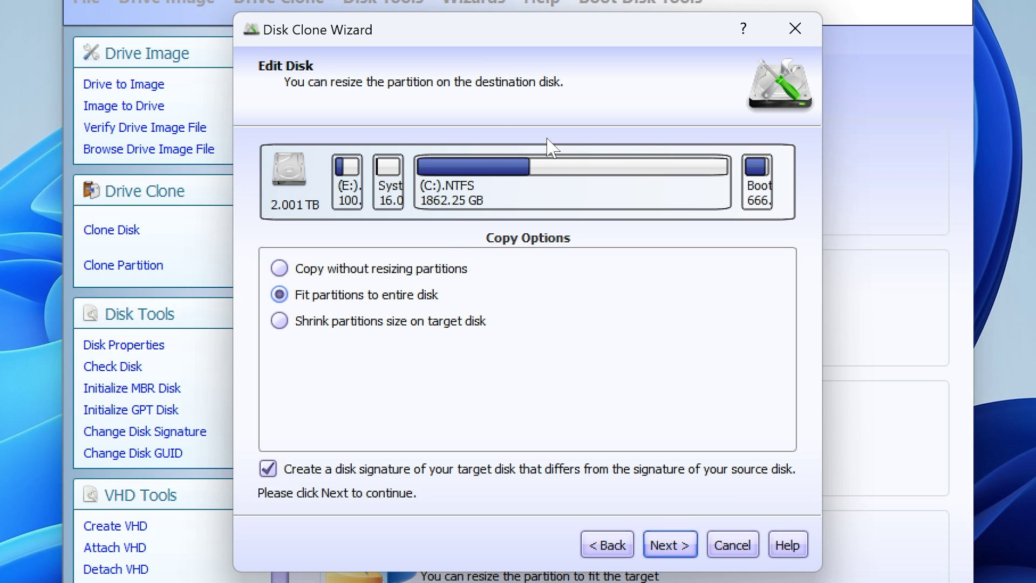
{"action": "left_click", "coordinate": [401, 271]}
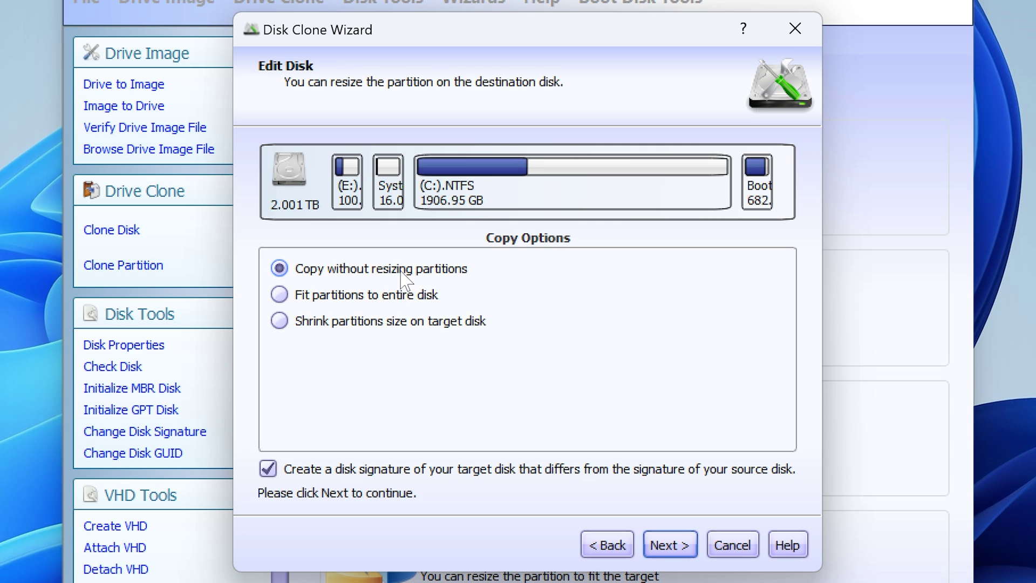
{"action": "left_click", "coordinate": [377, 295]}
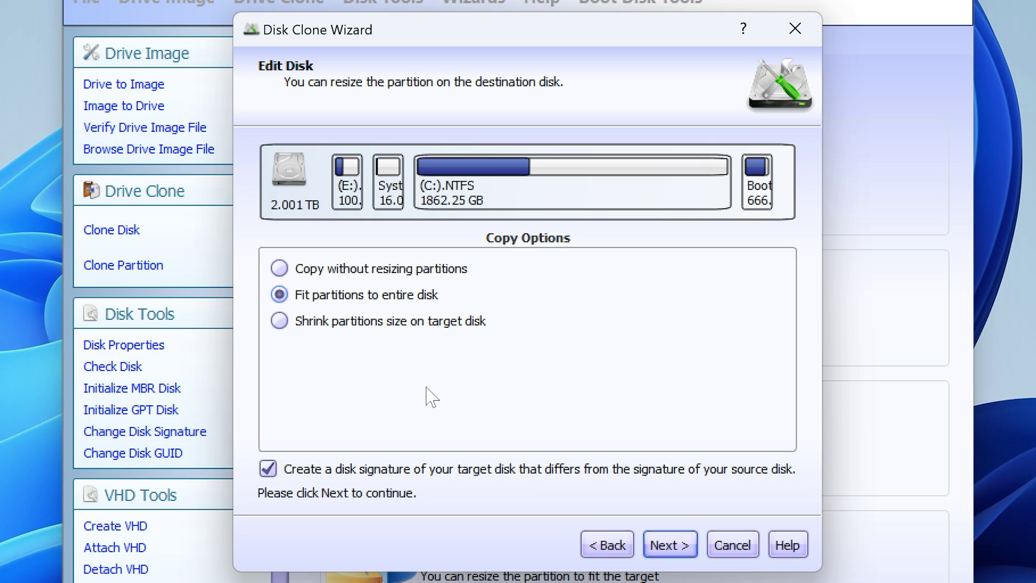
{"action": "left_click", "coordinate": [669, 546]}
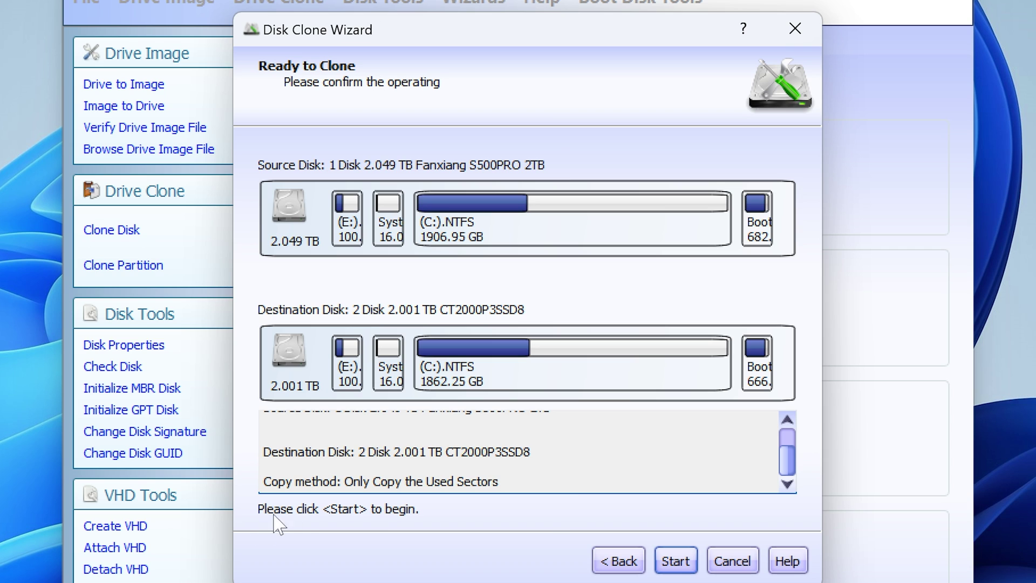
Start the clone and confirm overwriting the CT2000P3SSD8 destination disk.
{"action": "left_click", "coordinate": [676, 561]}
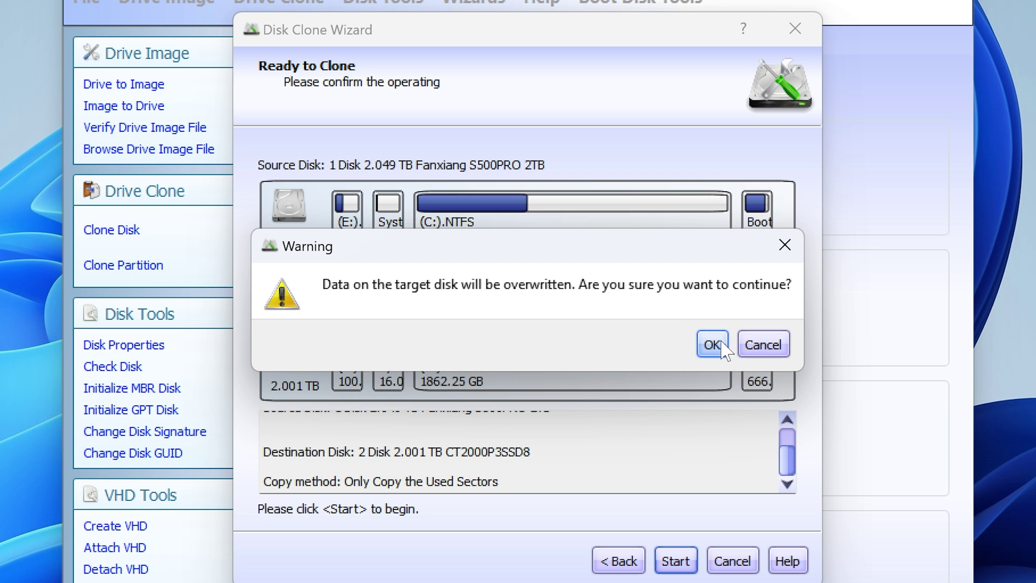
{"action": "left_click", "coordinate": [712, 346]}
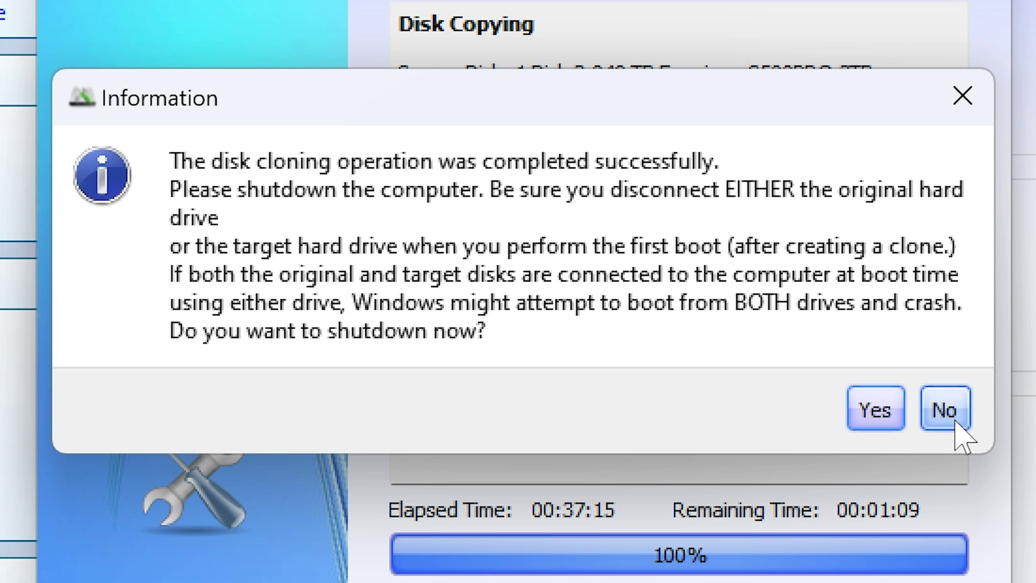
After the Fanxiang S500PRO to CT2000P3SSD8 clone completes at 100%, decline shutting down the computer.
{"action": "left_click", "coordinate": [954, 420]}
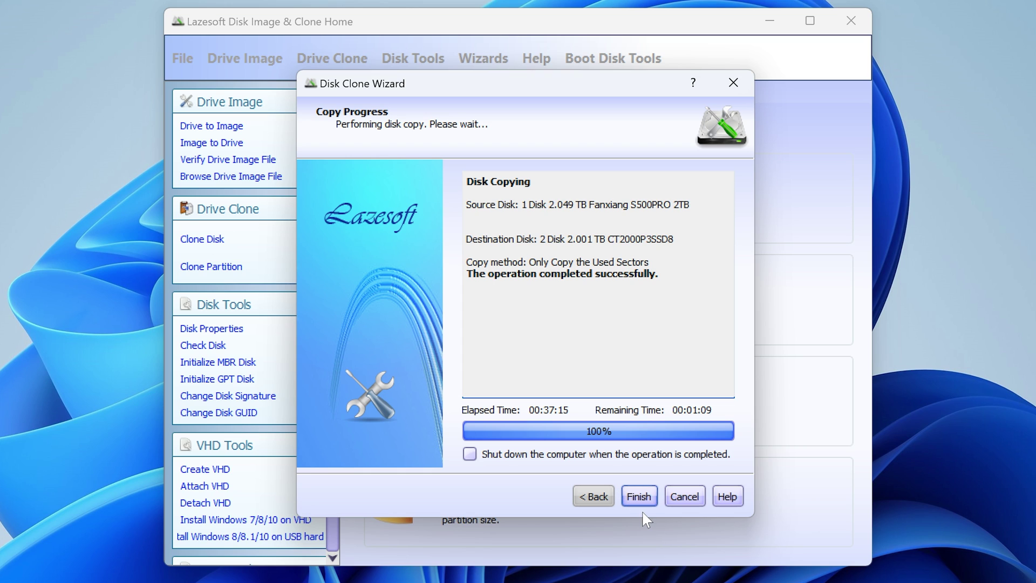
Finish the completed Disk Clone Wizard to return to the main window.
{"action": "left_click", "coordinate": [639, 496]}
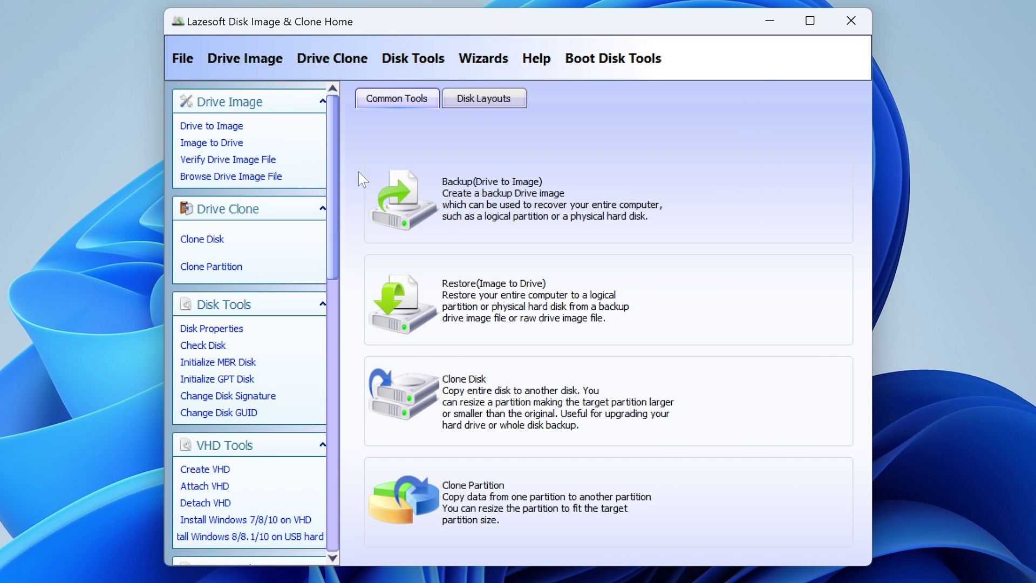
Show the Drive Image menu with Drive to Image and Image to Drive.
{"action": "left_click", "coordinate": [232, 62]}
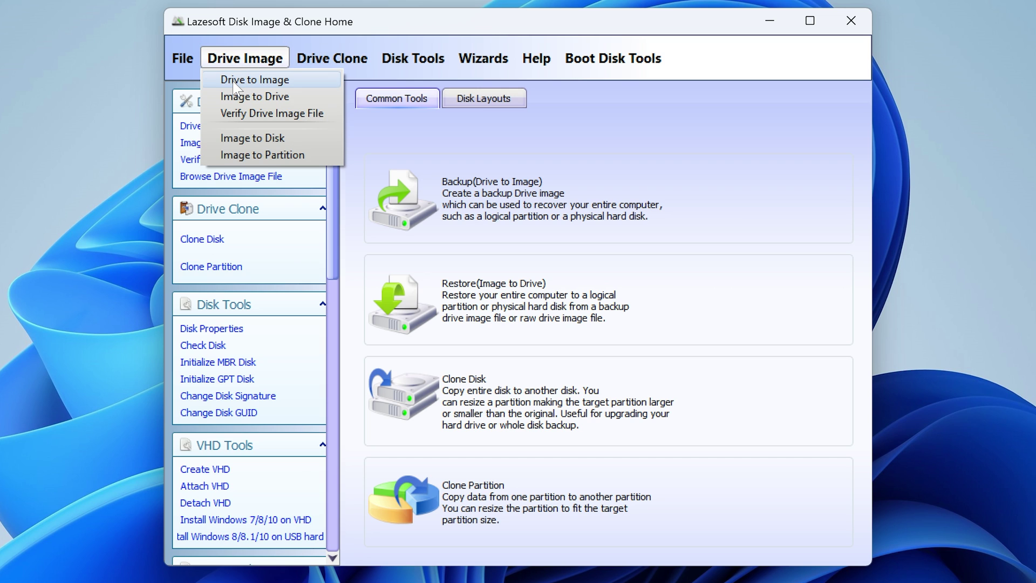